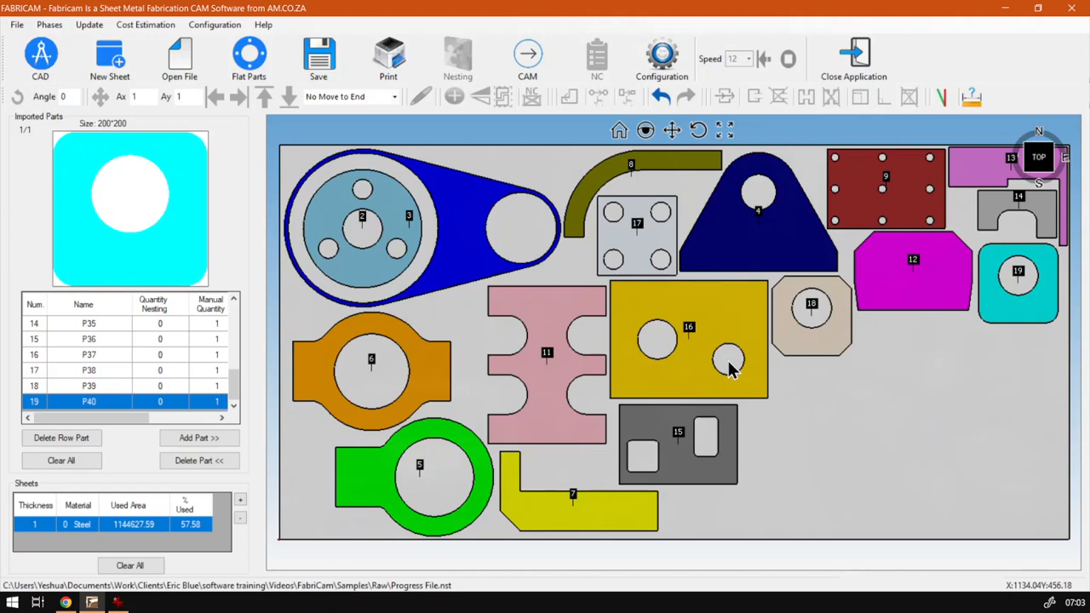
Step: Open the flat parts library and choose the P45 rounded-top part template
left_click(260, 75)
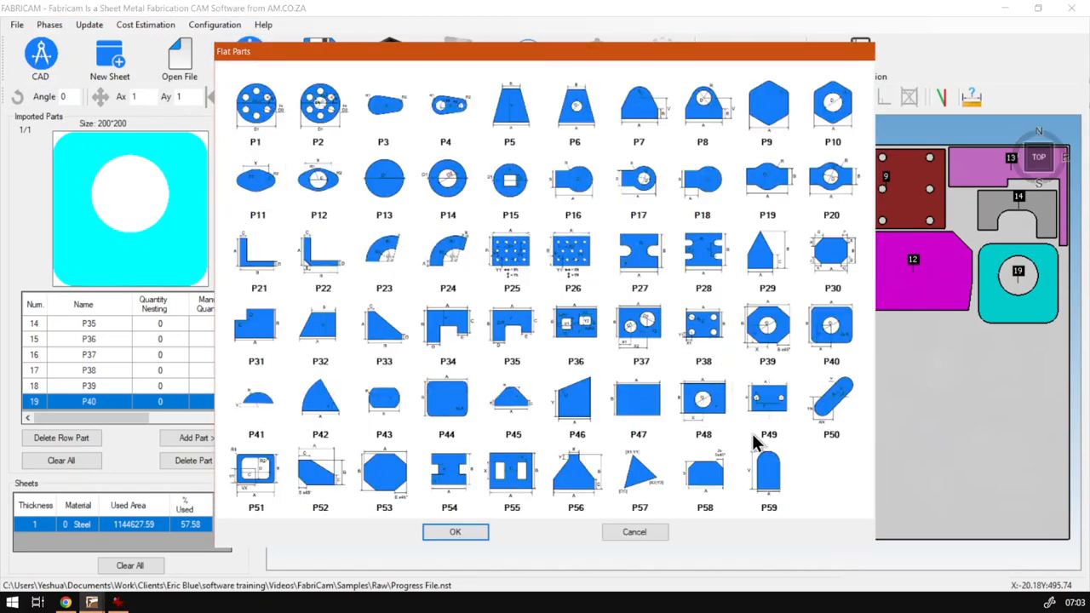
left_click(734, 466)
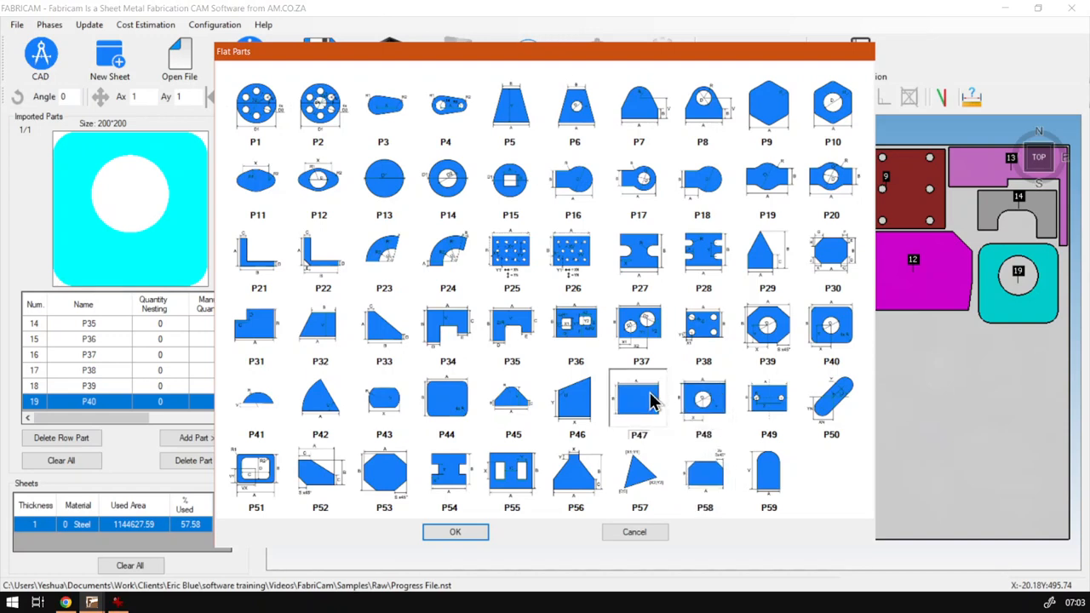
double_click(521, 404)
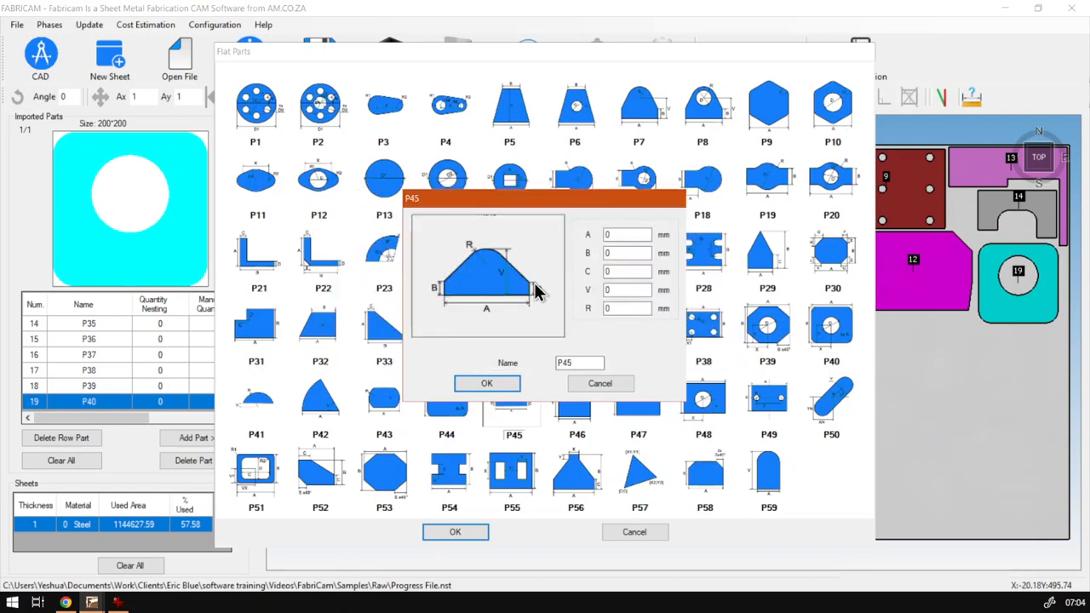
Step: Set the P45 part's base width A to 200 mm, height V to 180 mm and radius R to 40 mm
left_click(622, 235)
type("2")
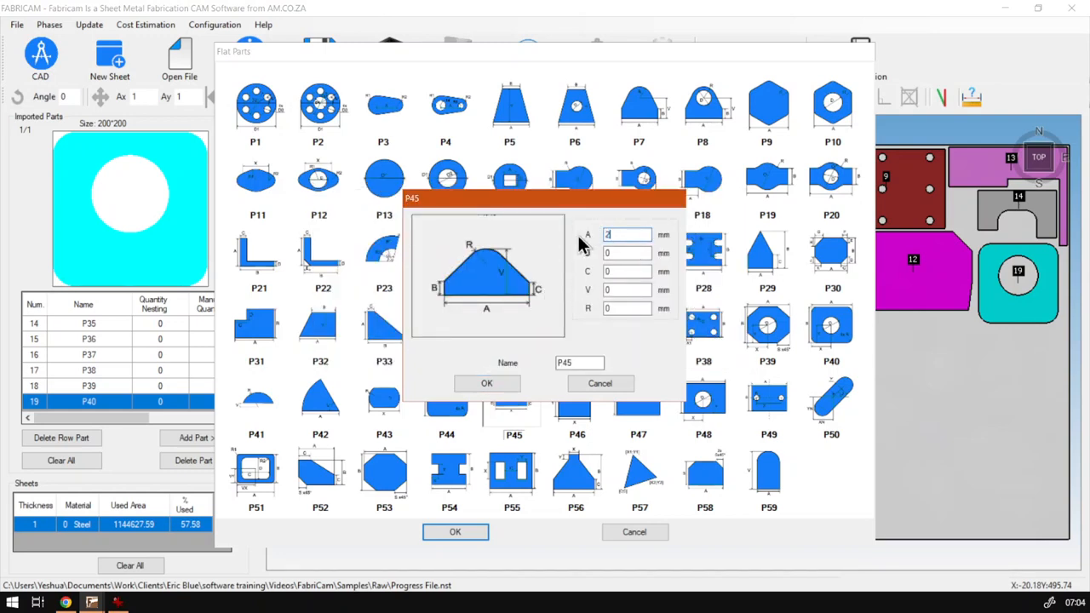
type("00")
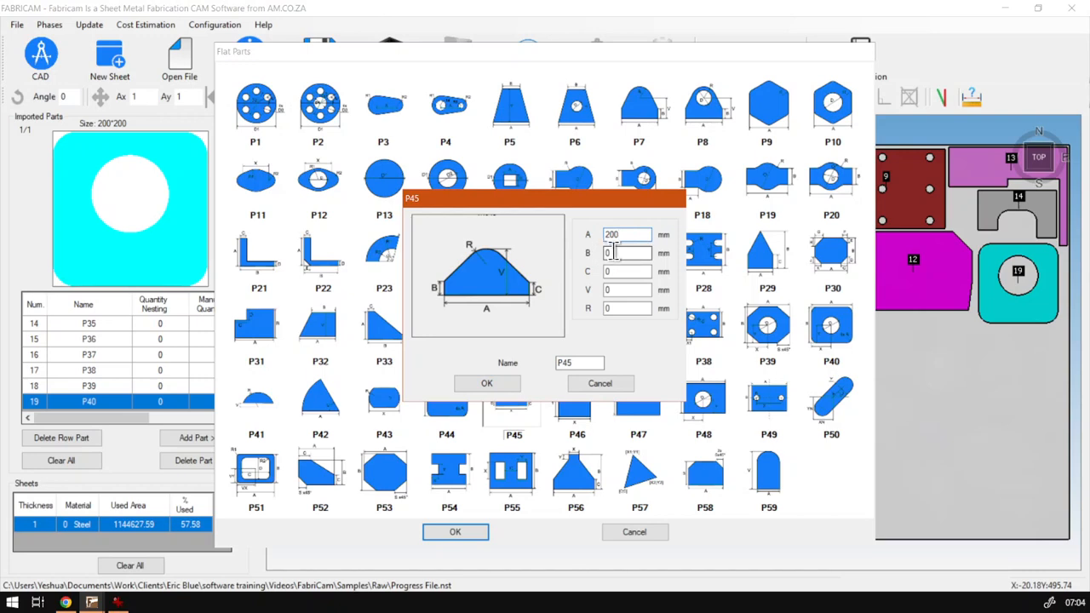
left_click_drag(619, 290, 597, 293)
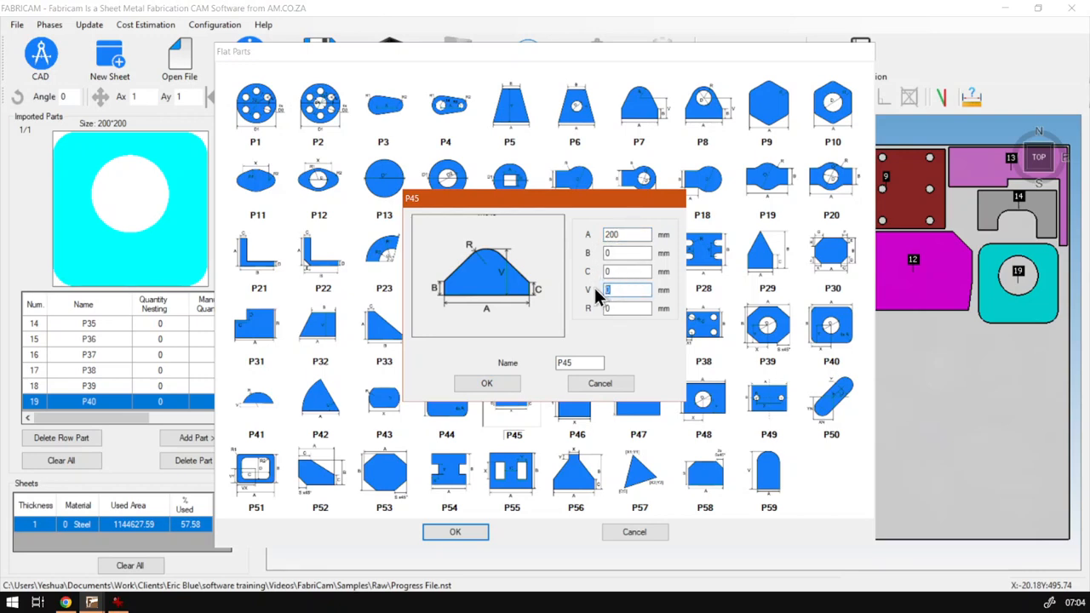
type("18")
double_click(606, 309)
type("5")
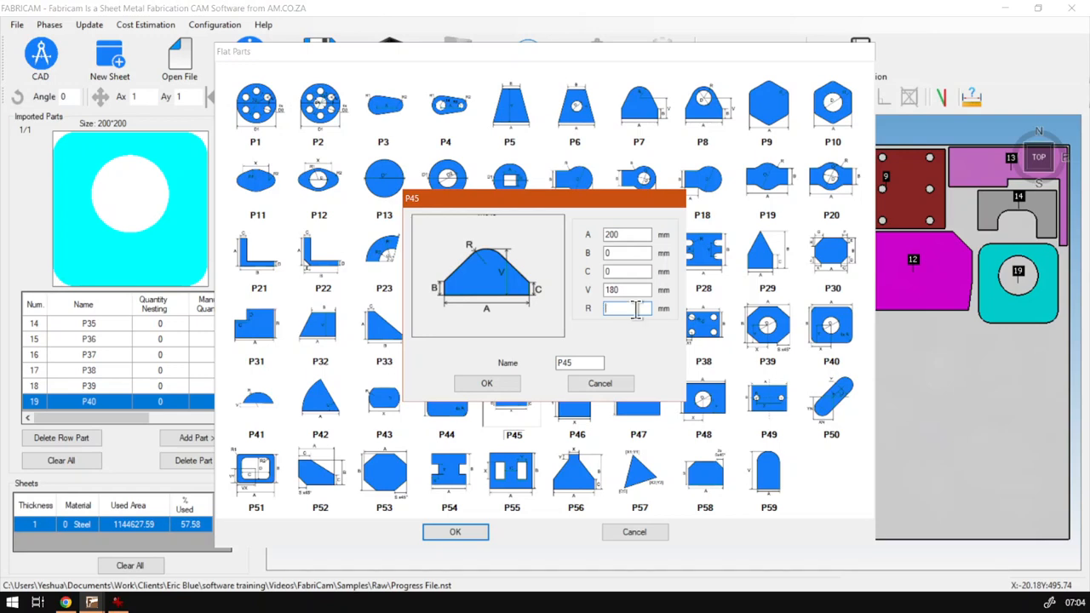
type("40")
Step: Set side height C to 30 mm and side height B to 80 mm, and preview the P45 shape
left_click(618, 271)
type("30")
left_click(606, 253)
type("8")
left_click(502, 385)
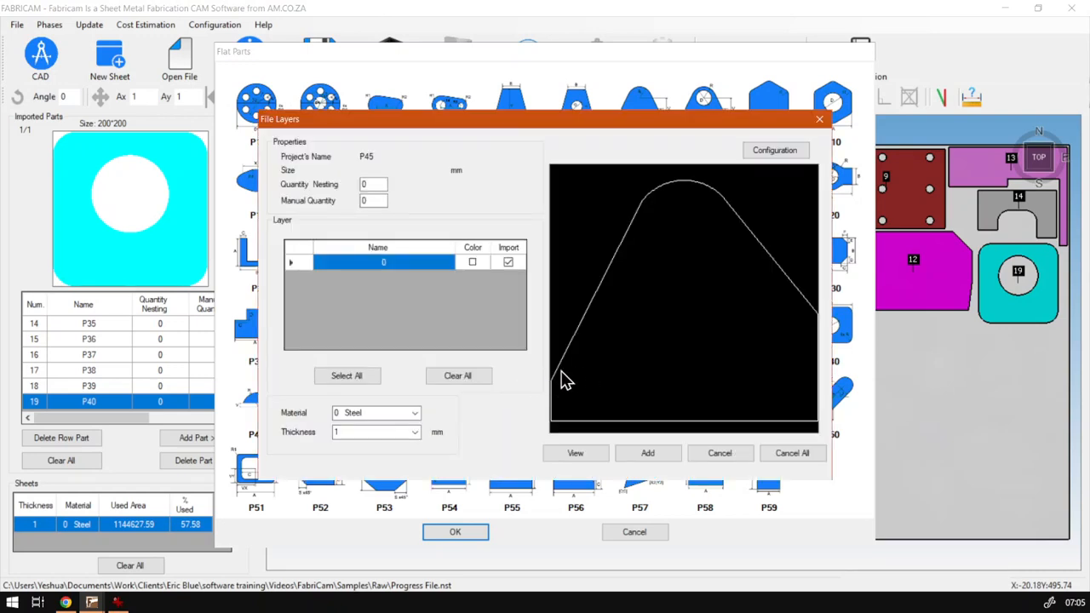
left_click(717, 452)
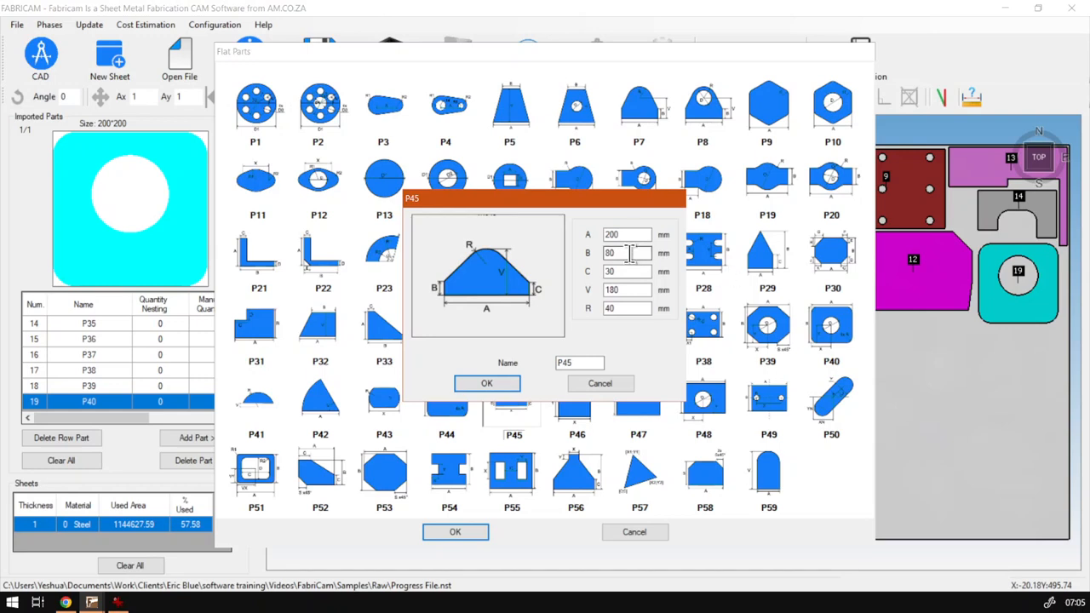
left_click(490, 385)
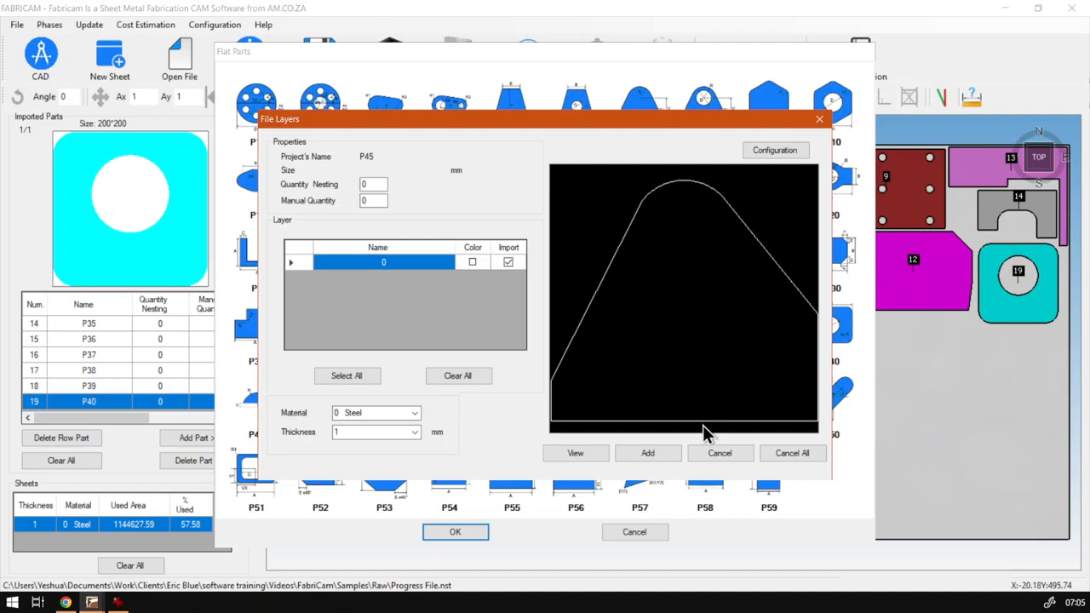
left_click(718, 453)
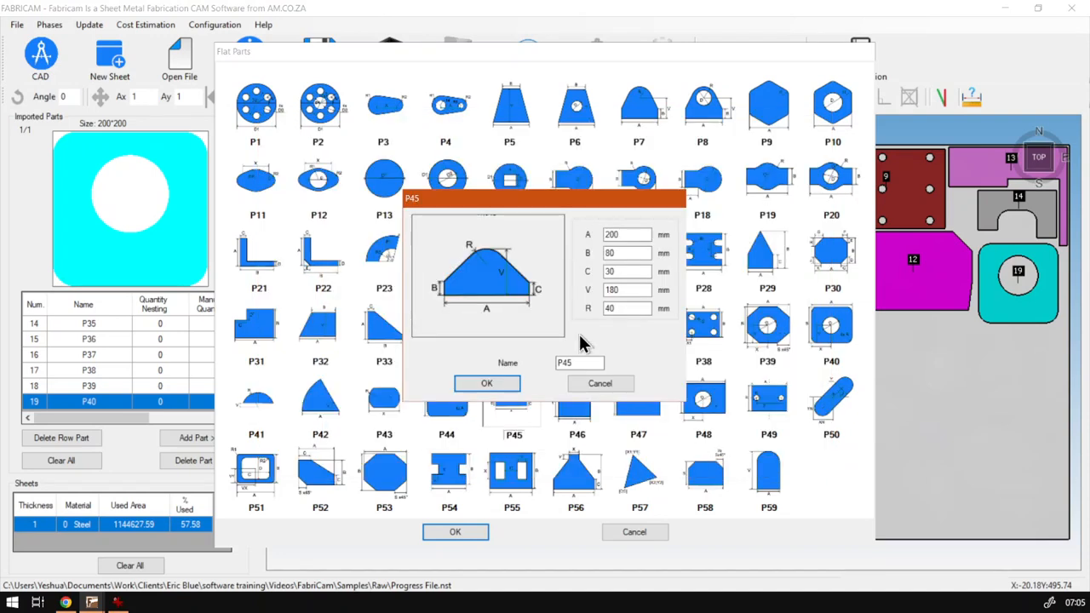
Step: Set side height C to 80 mm and side height B to 30 mm, and preview the P45 shape
left_click(609, 291)
key("shift+Tab")
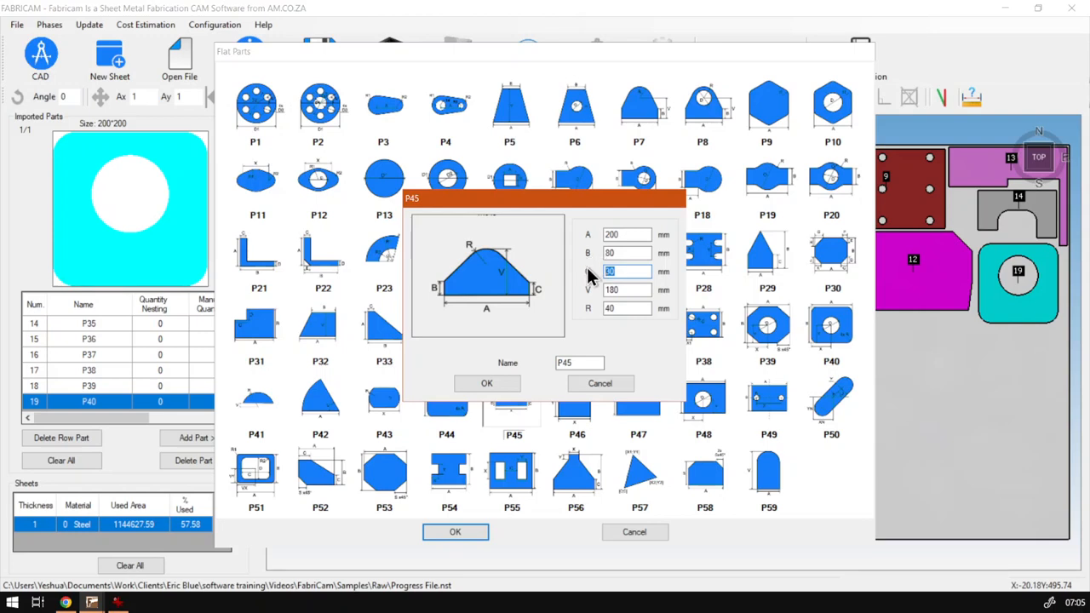
type("80")
key("shift+Tab")
type("3")
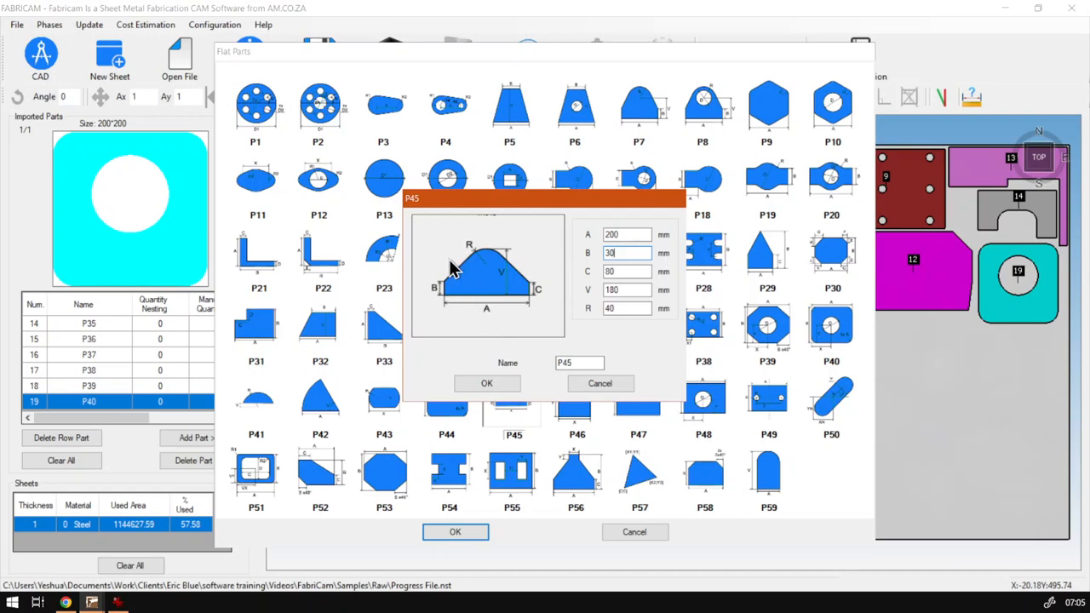
left_click(486, 385)
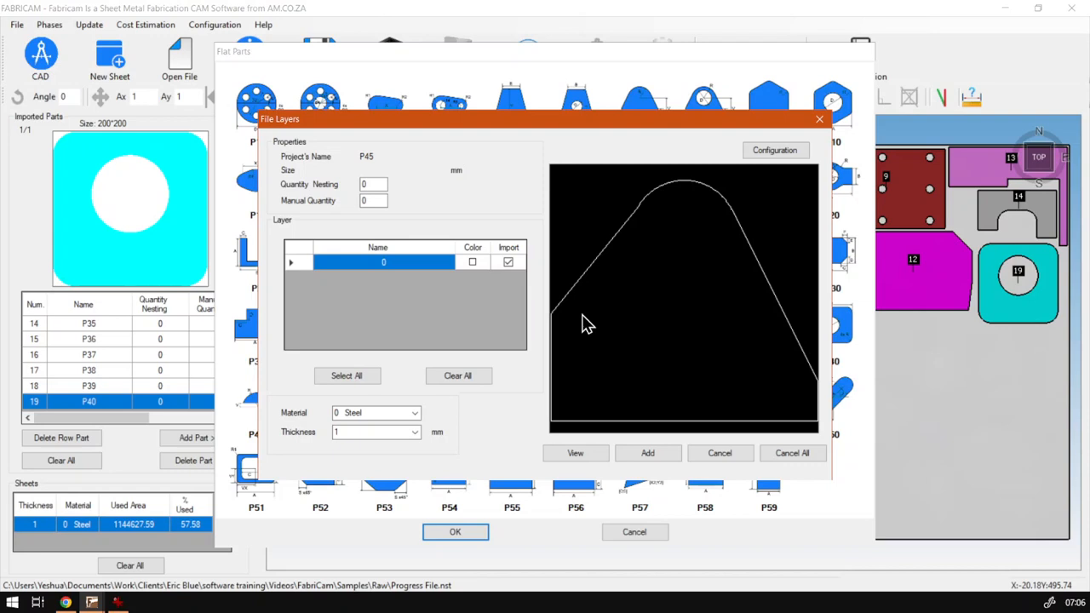
left_click(724, 452)
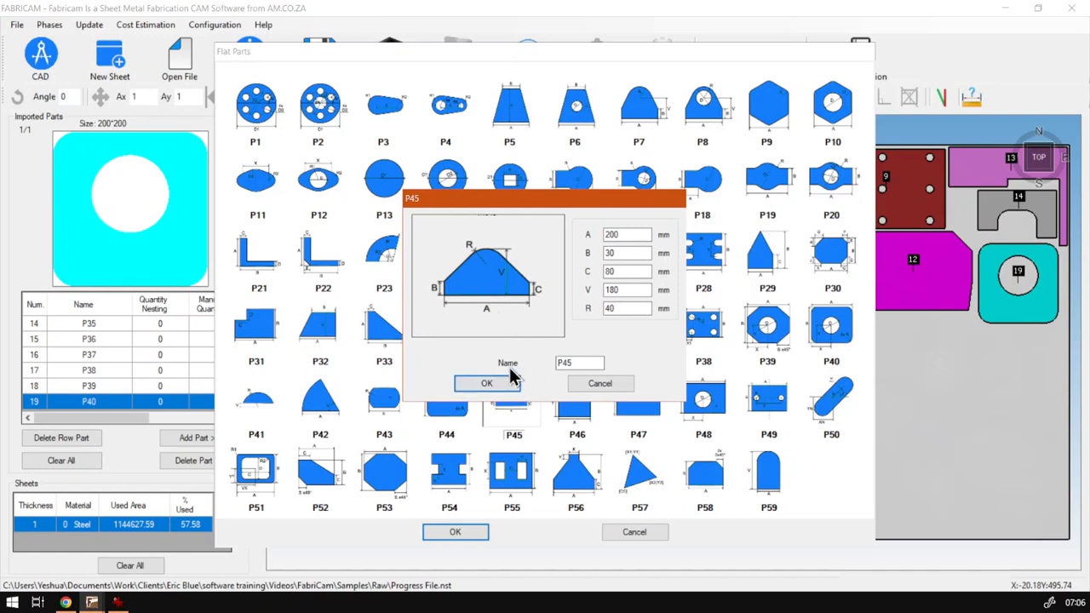
Step: Generate the P45 part and add it to the imported parts with a manual quantity of 1
left_click(486, 383)
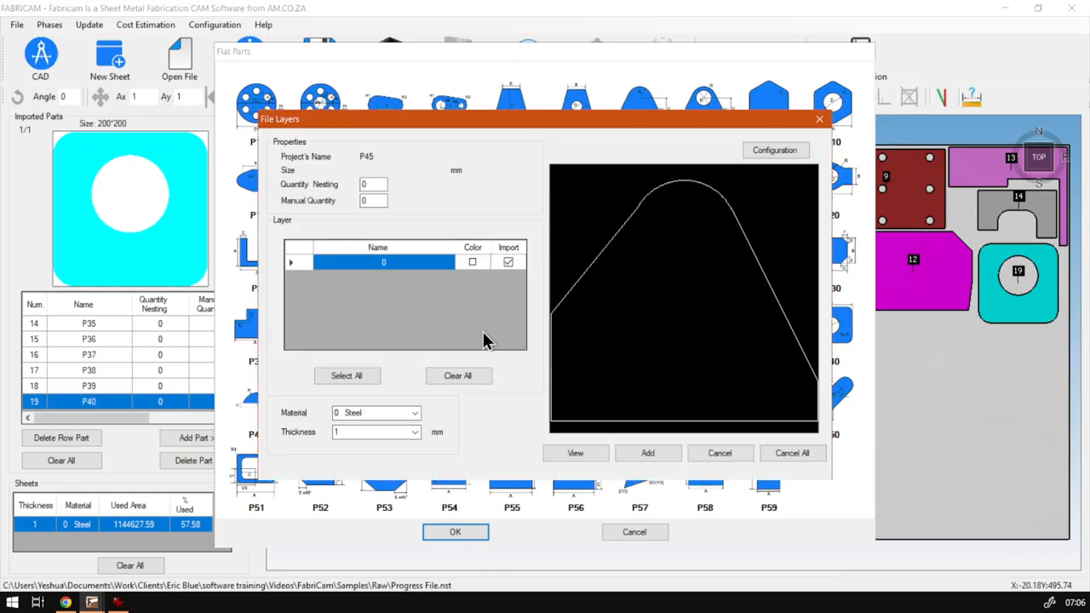
double_click(375, 200)
type("1")
left_click(647, 453)
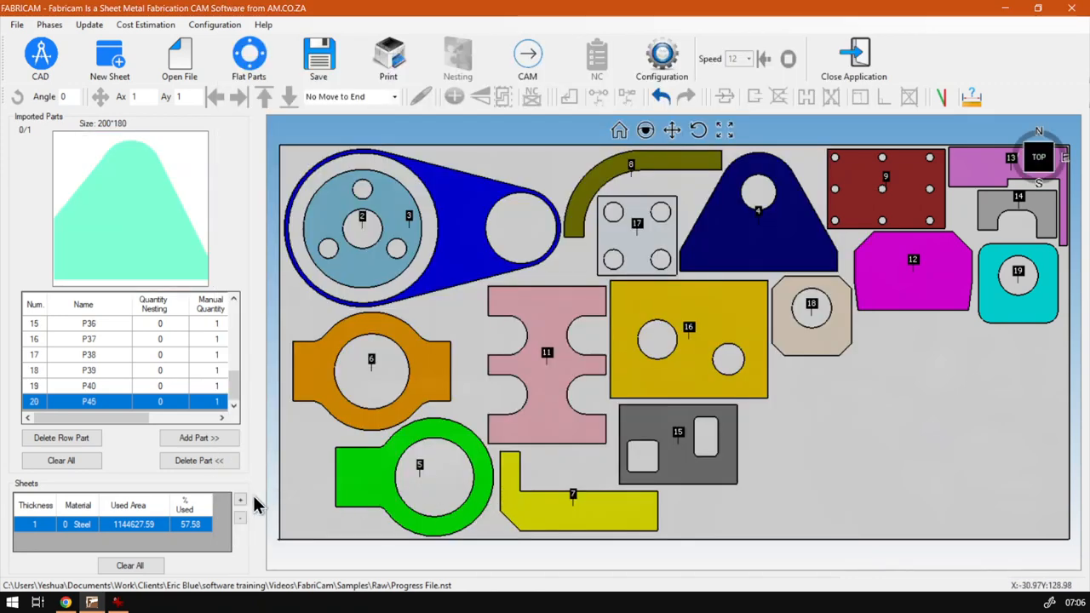
Step: Place the P45 part on the sheet in the free space beside part 15, below part 18
left_click(199, 438)
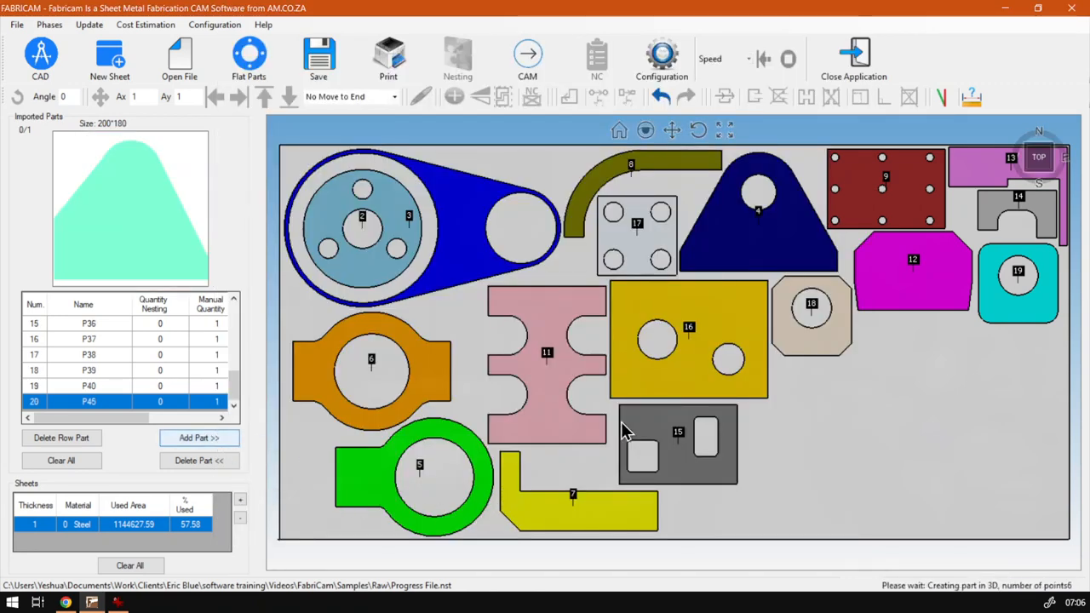
left_click(801, 448)
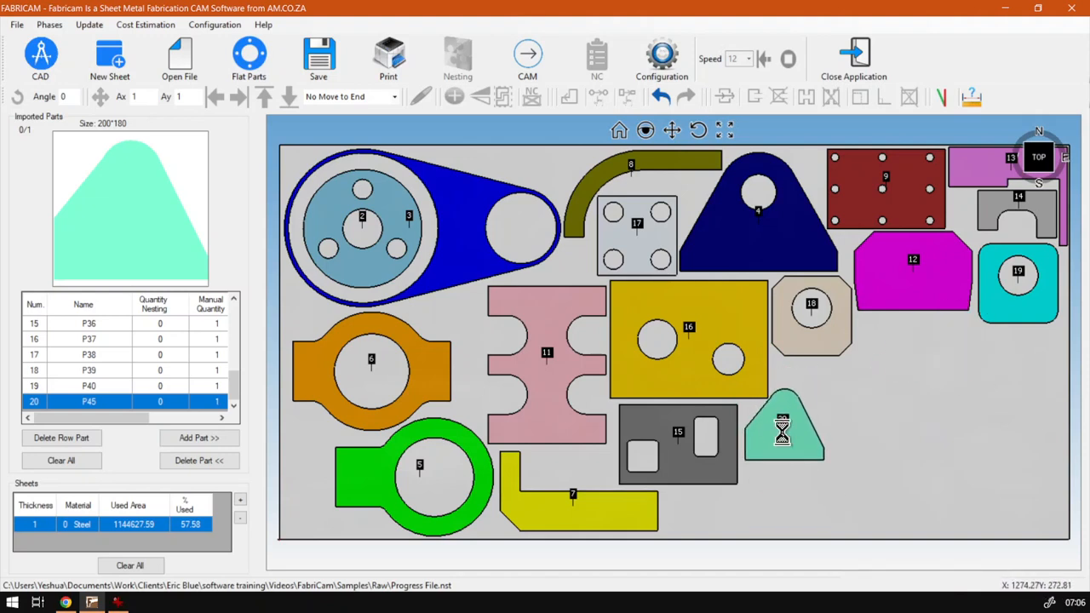
left_click(779, 451)
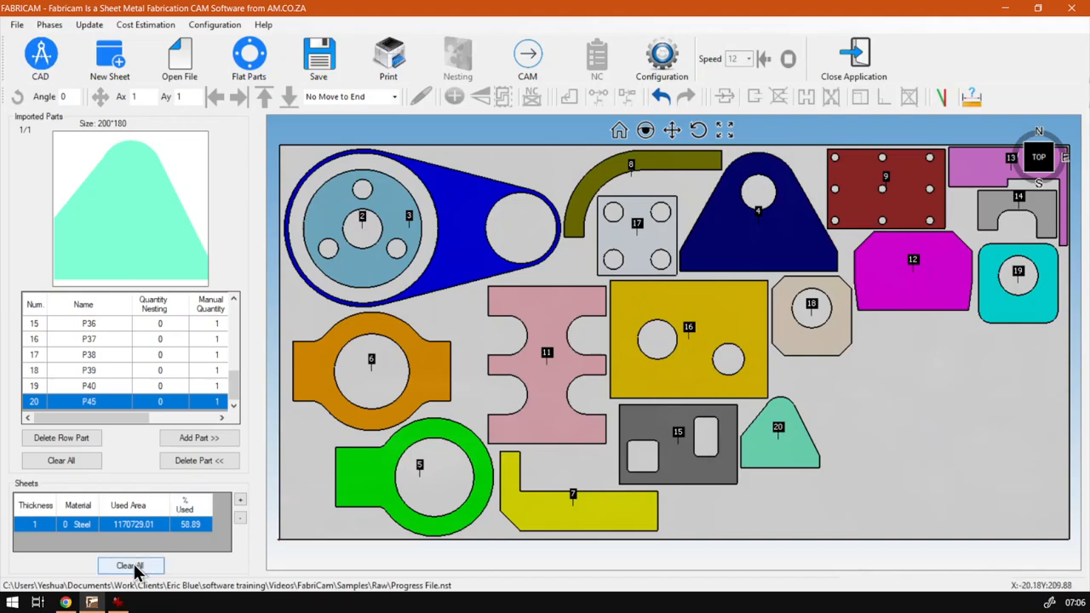
Step: Switch to the Chrome browser with the Software Training Videos website
left_click(66, 602)
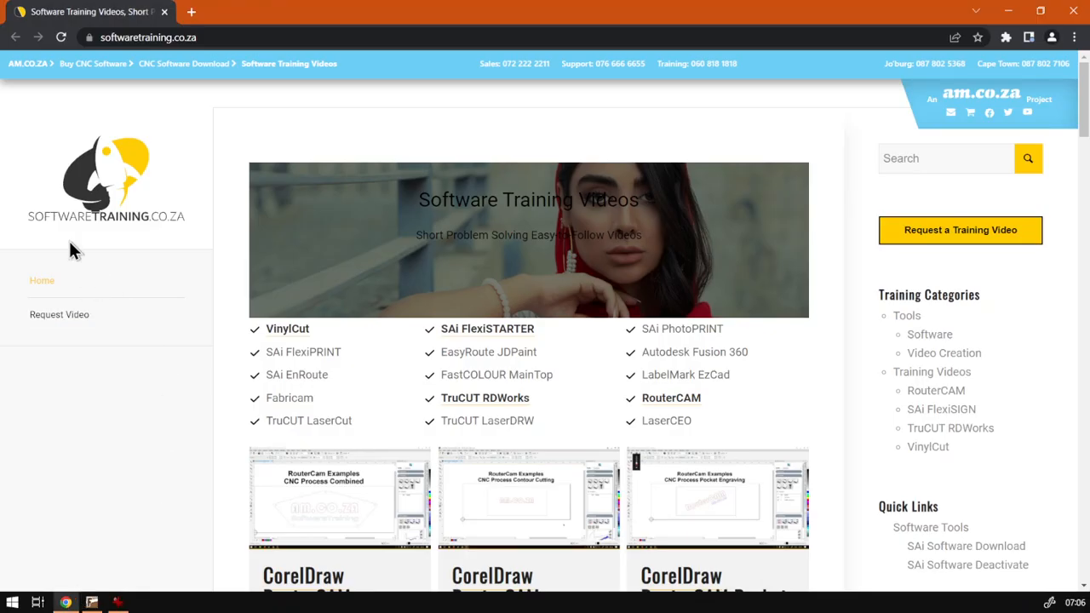